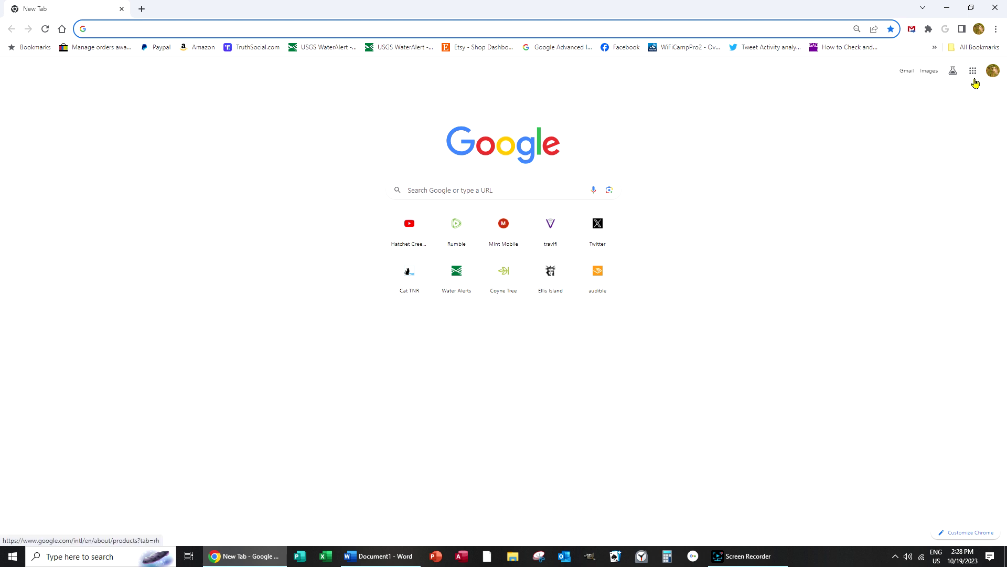
# Step: Launch Google Translate from the Google apps panel in Chrome
pyautogui.click(974, 77)
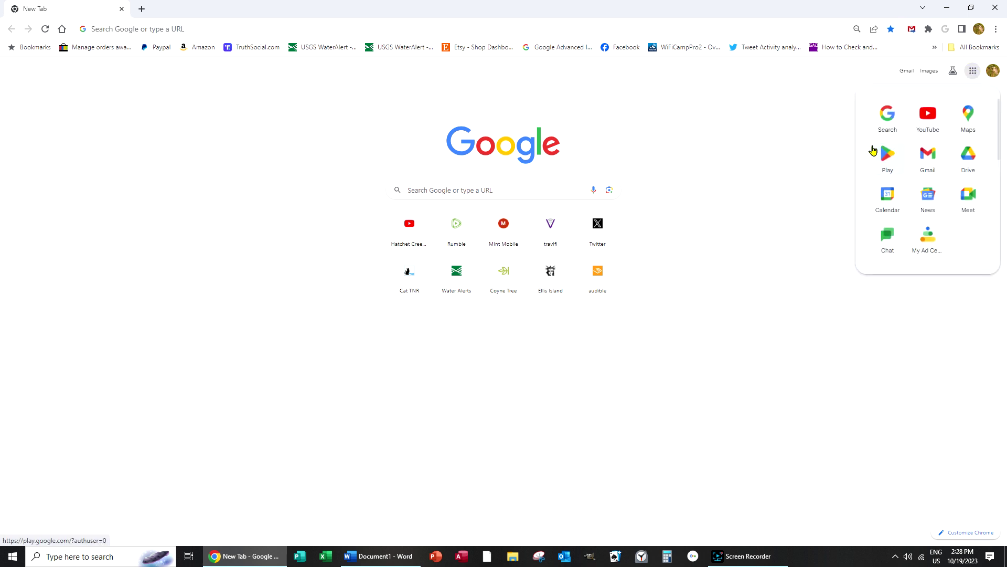
pyautogui.scroll(-2, 872, 158)
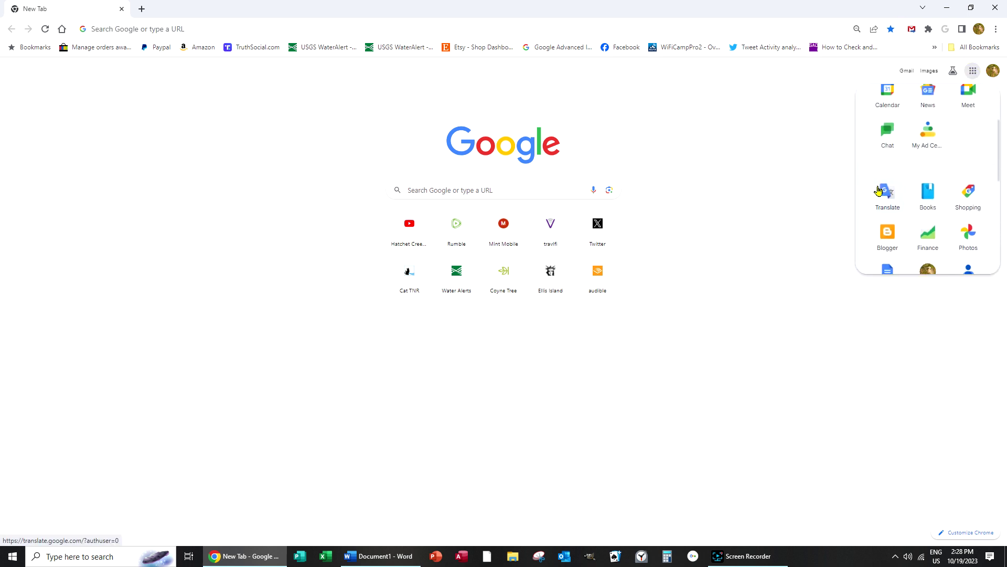
pyautogui.click(880, 191)
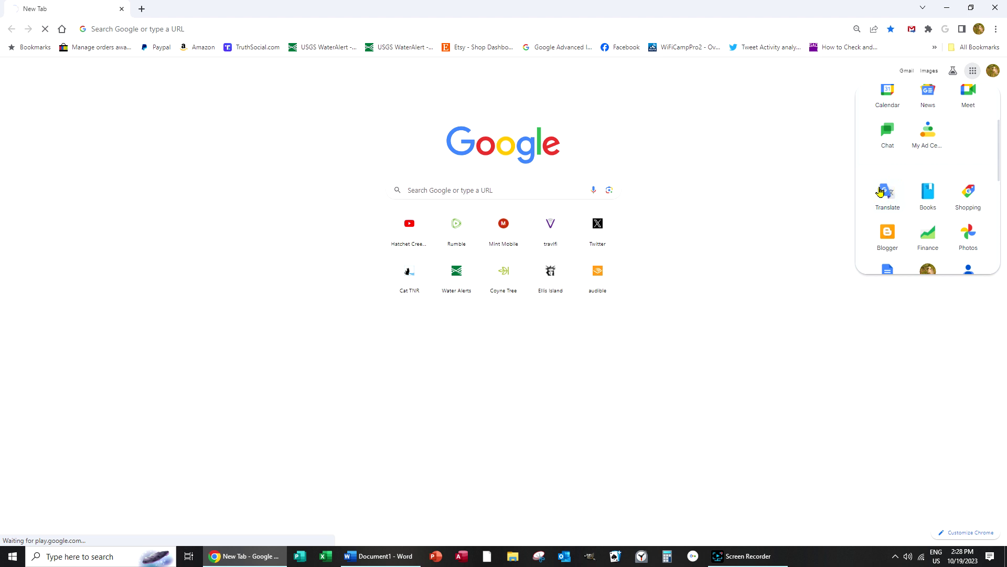
pyautogui.click(882, 194)
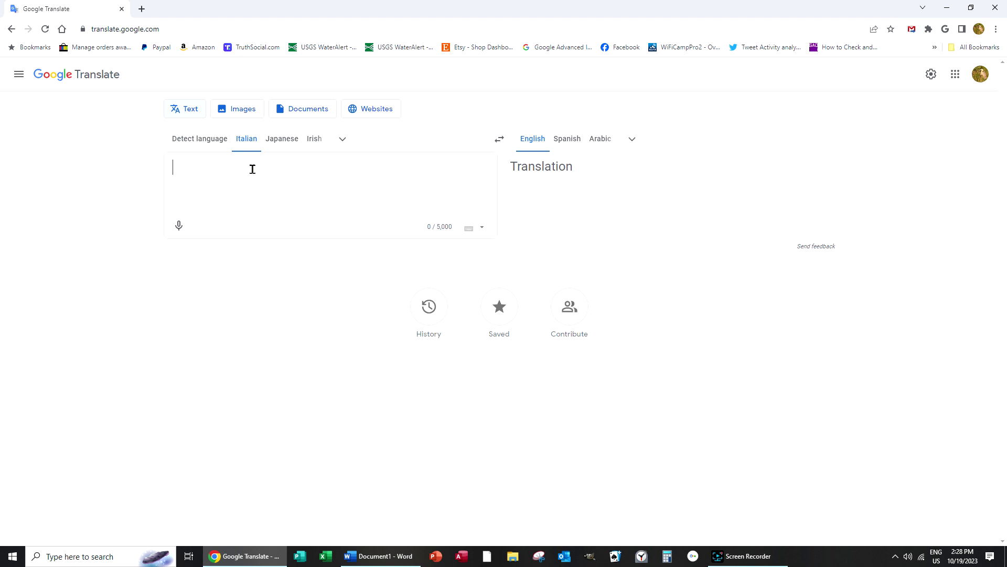
# Step: Switch the source language to Japanese, confirm 'arigato' gives 'thank you', then clear the box
pyautogui.click(232, 170)
pyautogui.click(206, 141)
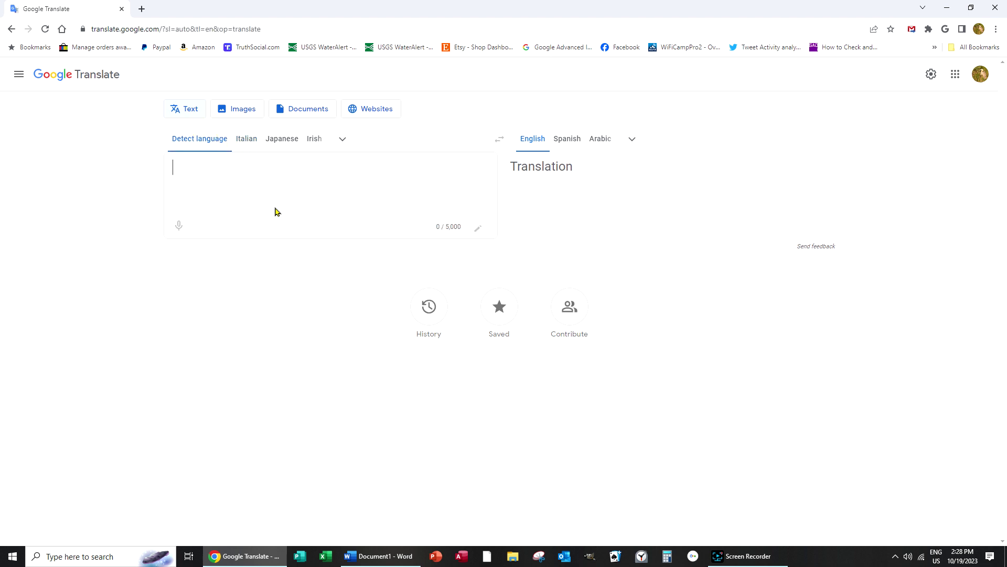
pyautogui.write('ar')
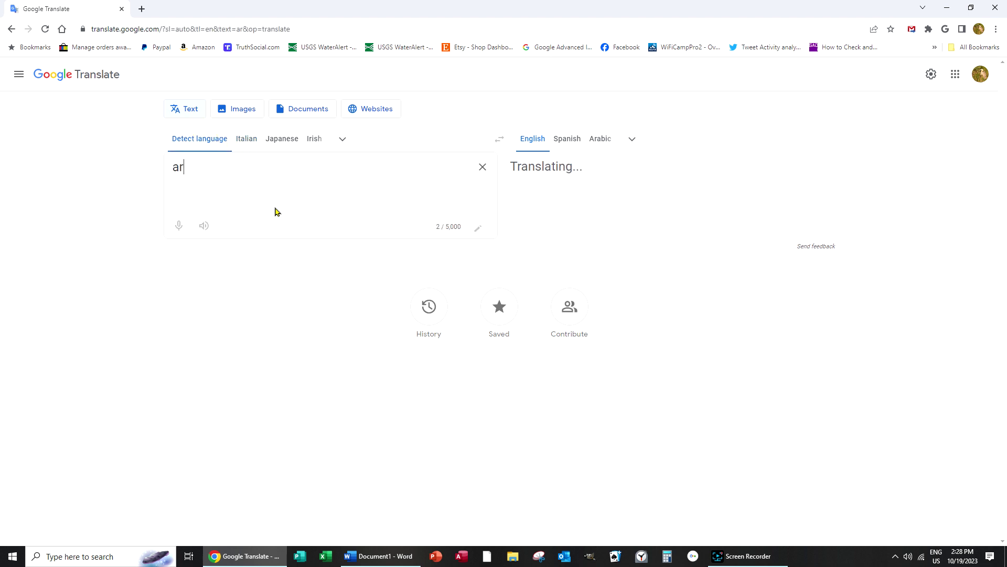
pyautogui.write('igato')
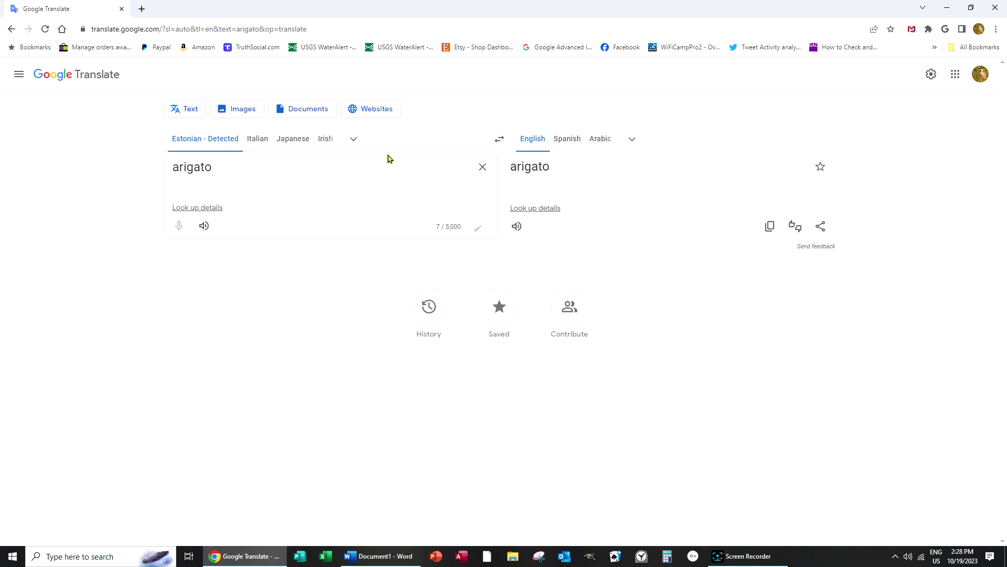
pyautogui.click(291, 140)
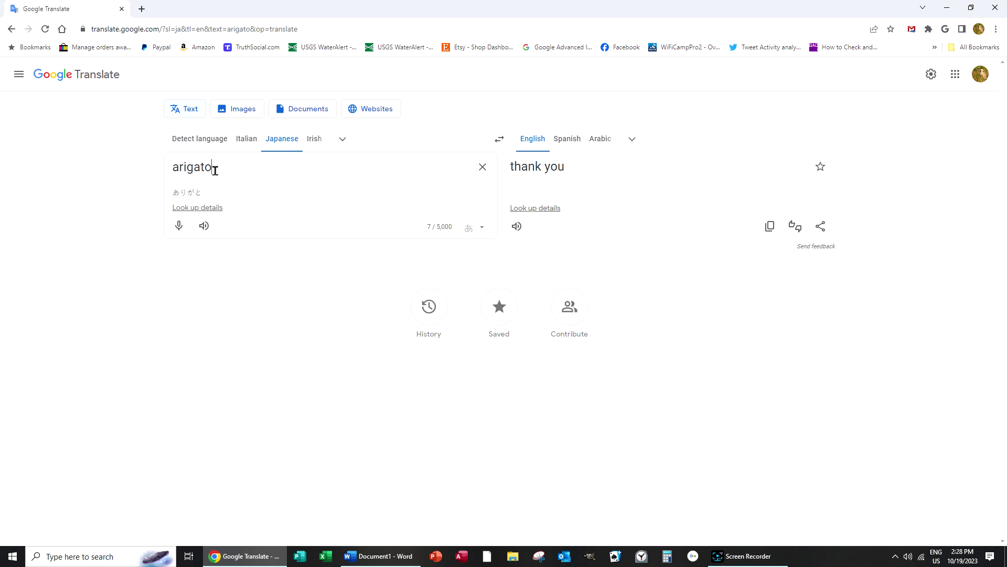
pyautogui.moveTo(214, 168); pyautogui.dragTo(173, 167)
pyautogui.press('BackSpace')
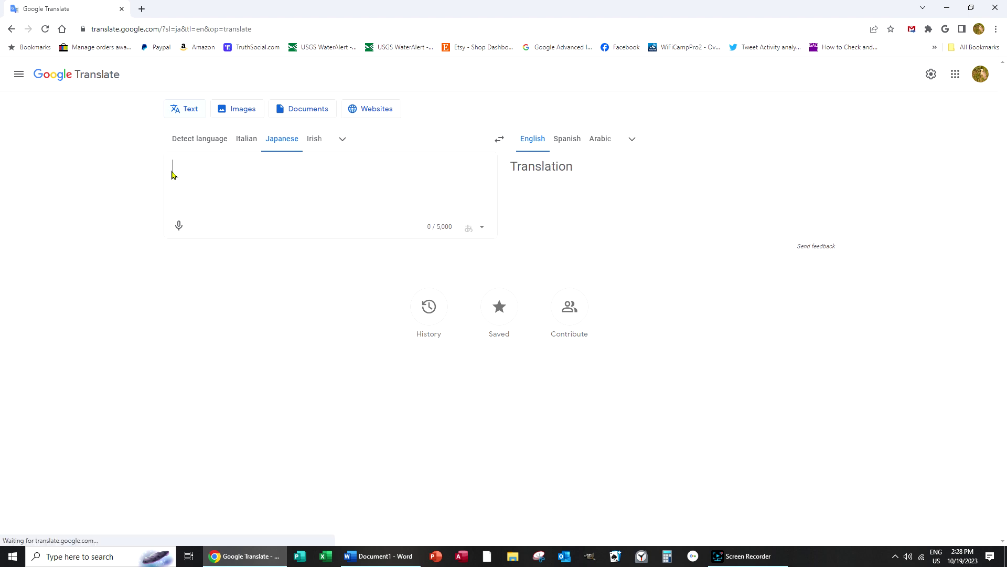
# Step: Bring the Word document with the 'Roma, 1 Maggio 1998' letter to the front
pyautogui.click(408, 557)
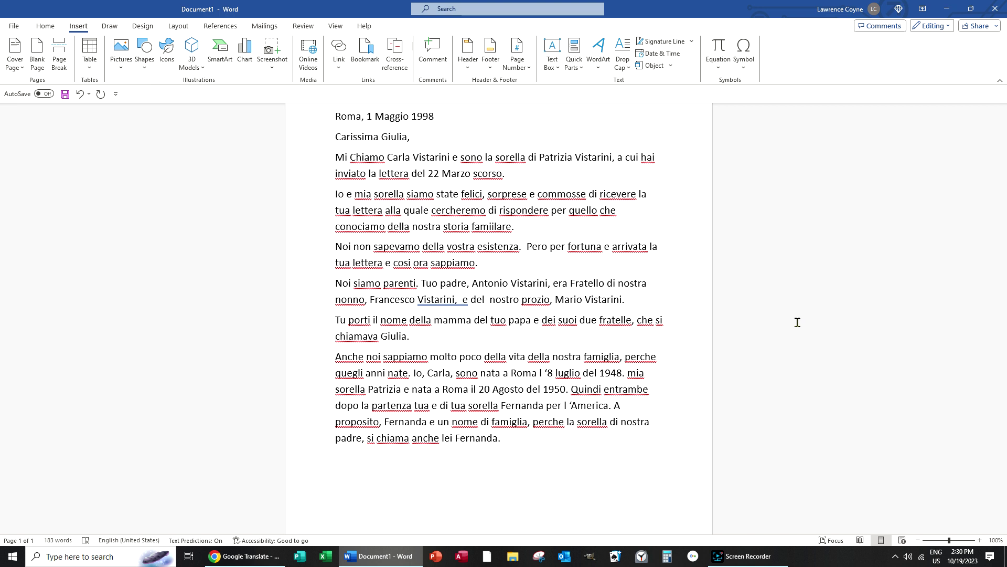
# Step: Copy the letter from 'Carissima Giulia' to the end and return to the empty Translate box
pyautogui.moveTo(511, 441); pyautogui.dragTo(335, 138)
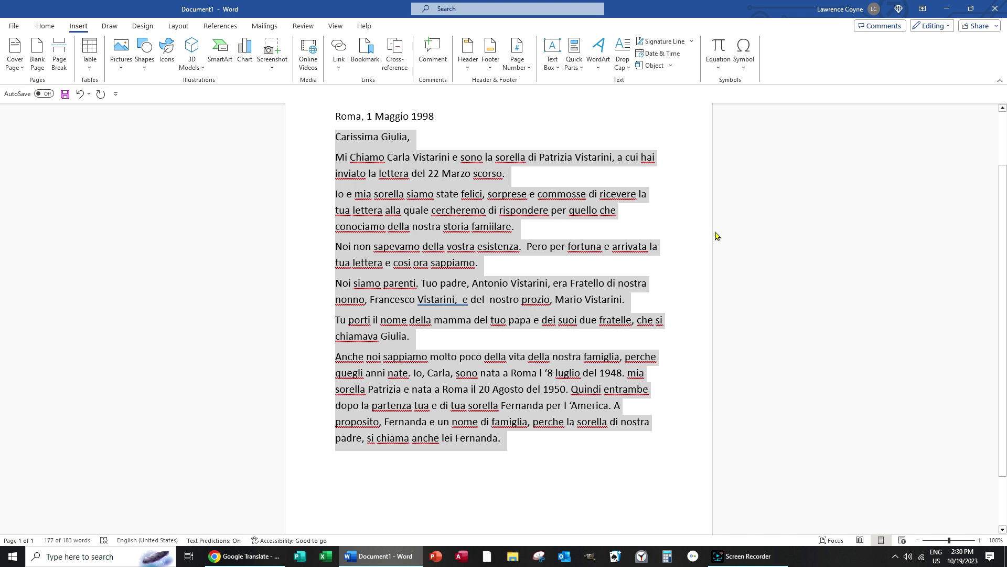
pyautogui.click(247, 558)
pyautogui.click(209, 165)
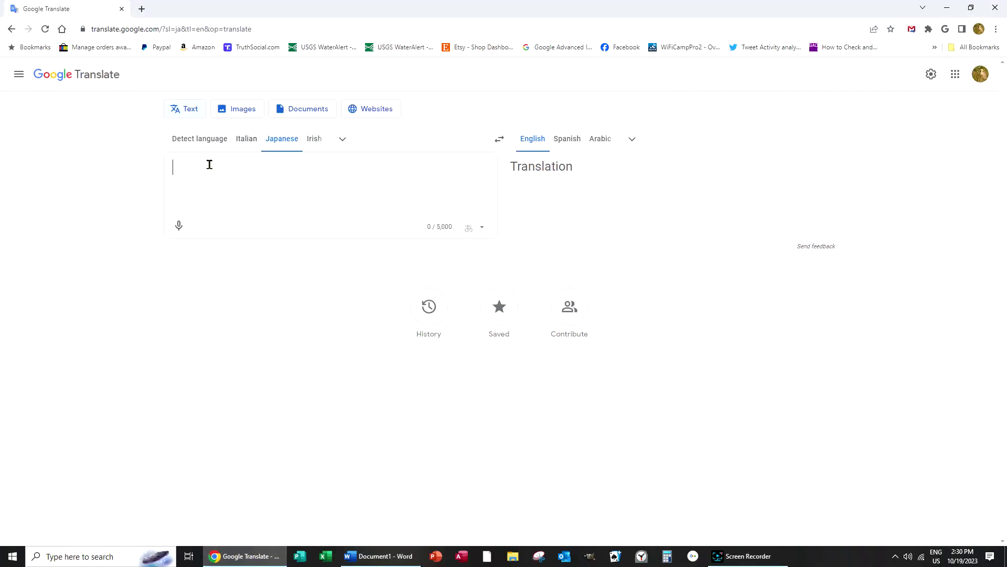
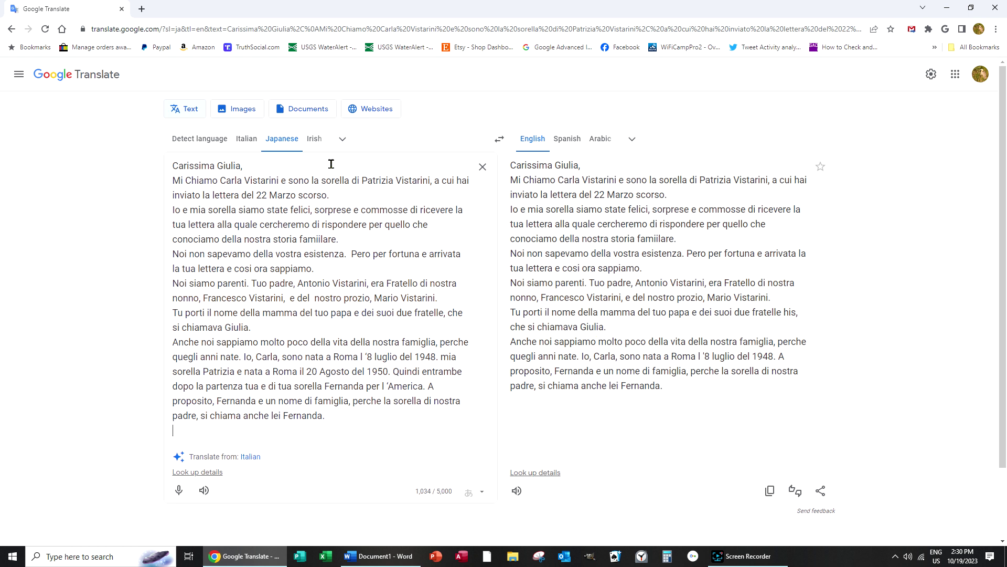
# Step: Paste the Italian letter, translate it from Italian to English, and copy the English output
pyautogui.click(251, 140)
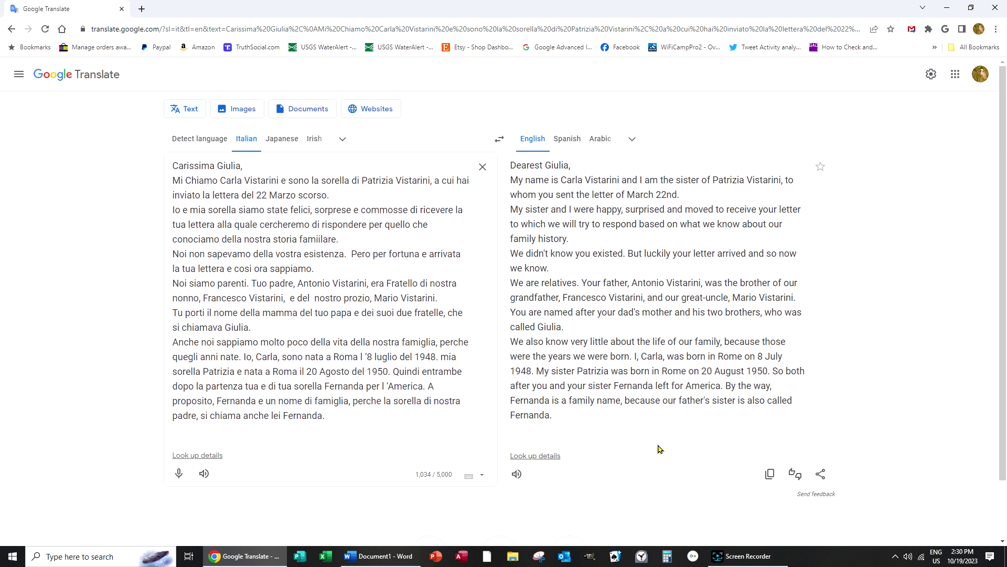
pyautogui.moveTo(659, 449); pyautogui.dragTo(511, 171)
pyautogui.hotkey('ctrl', 'c')
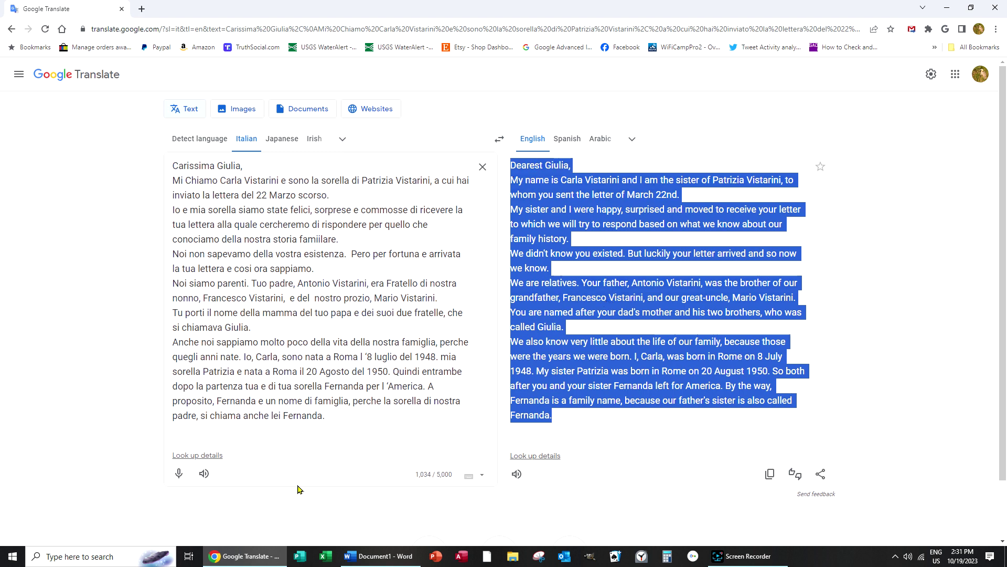
pyautogui.click(379, 556)
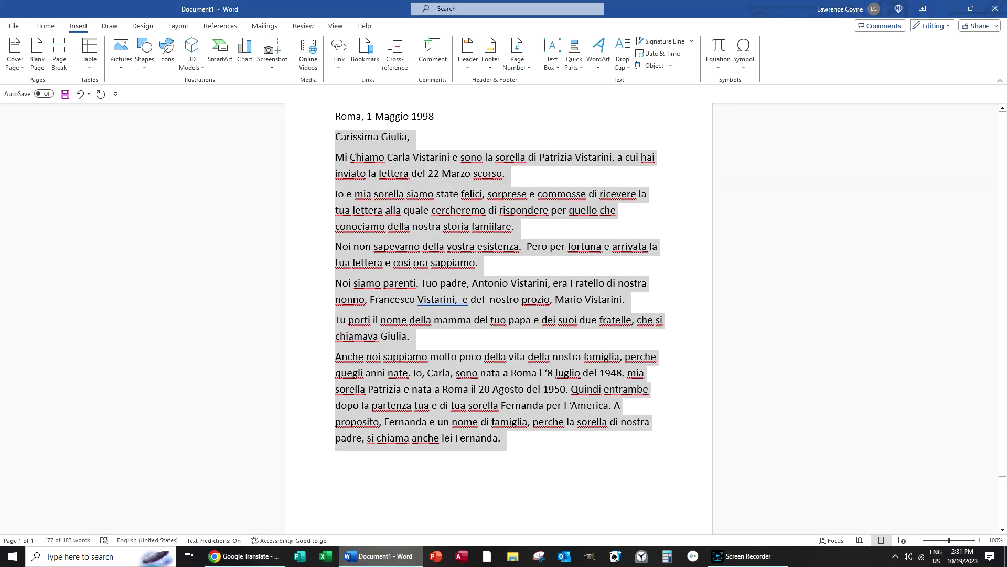
# Step: Insert a page break and delete the Italian text accidentally pasted on page 2
pyautogui.click(58, 49)
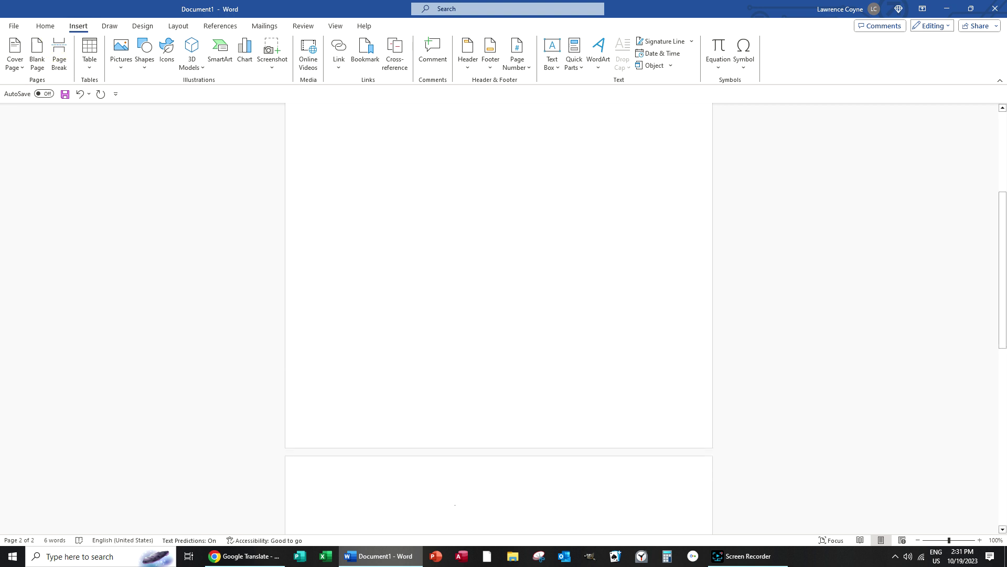
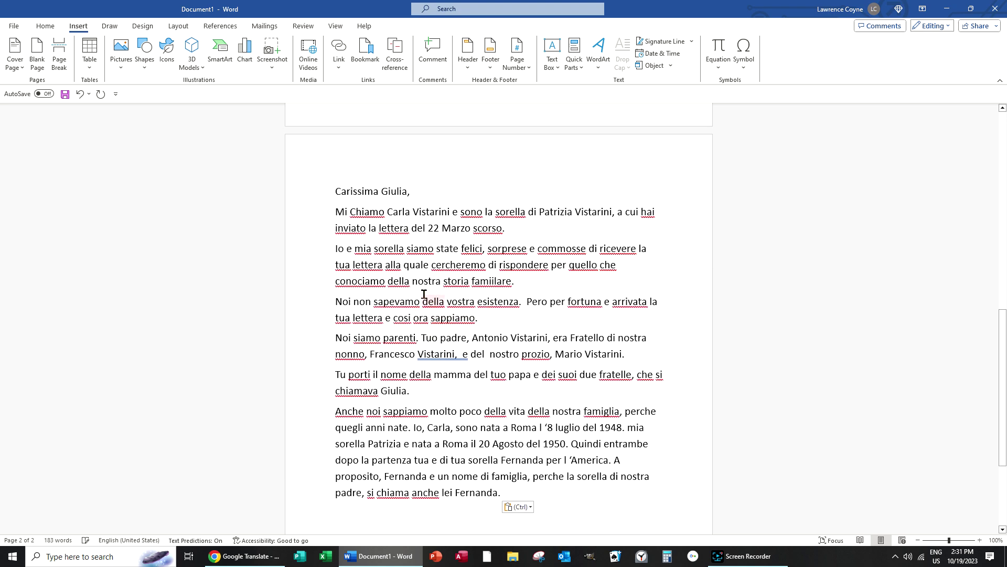
pyautogui.moveTo(503, 492); pyautogui.dragTo(336, 191)
pyautogui.press('Delete')
# Step: Copy the English translation from Google Translate and paste it onto page 2
pyautogui.hotkey('alt', 'Tab')
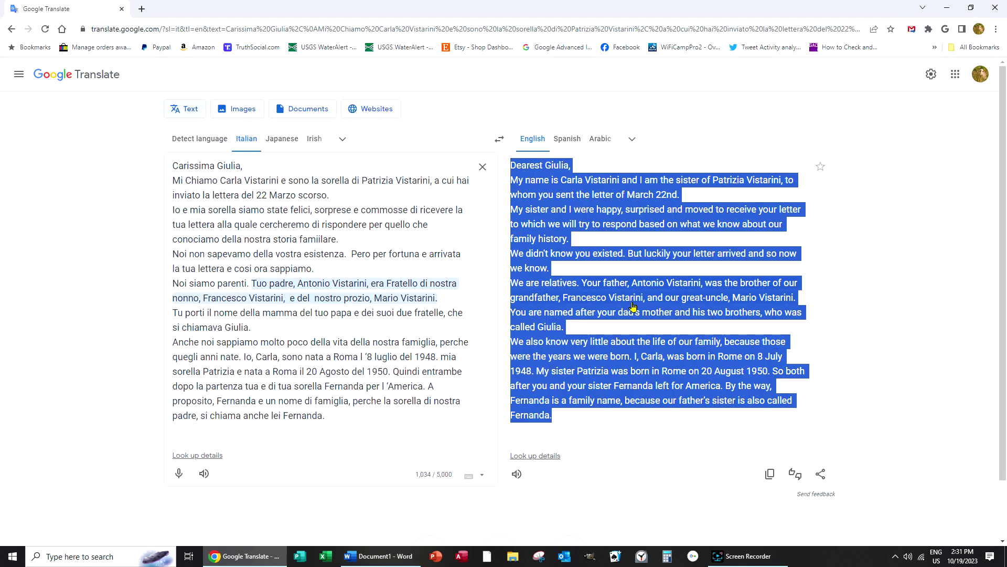
pyautogui.hotkey('alt', 'Tab')
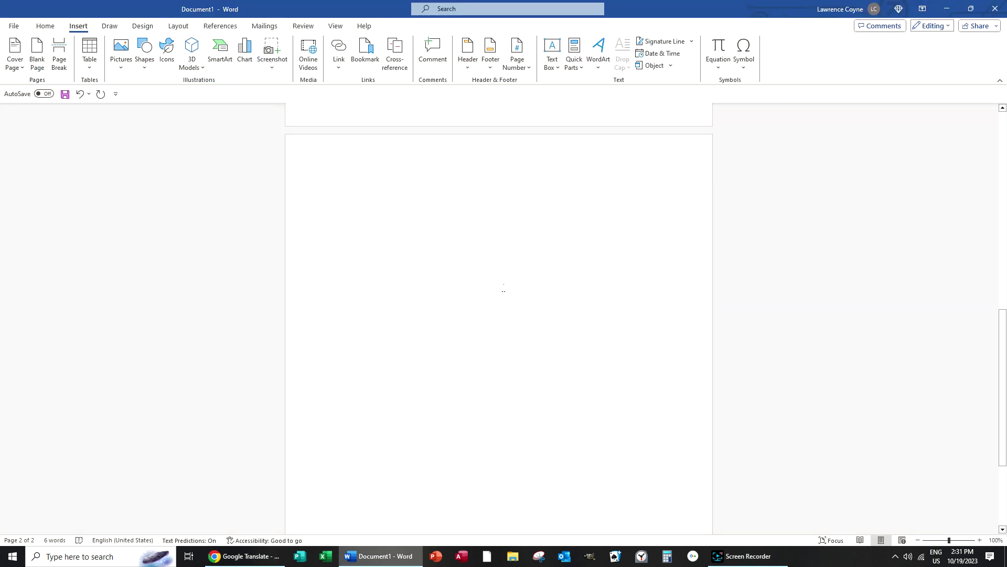
pyautogui.hotkey('ctrl', 'v')
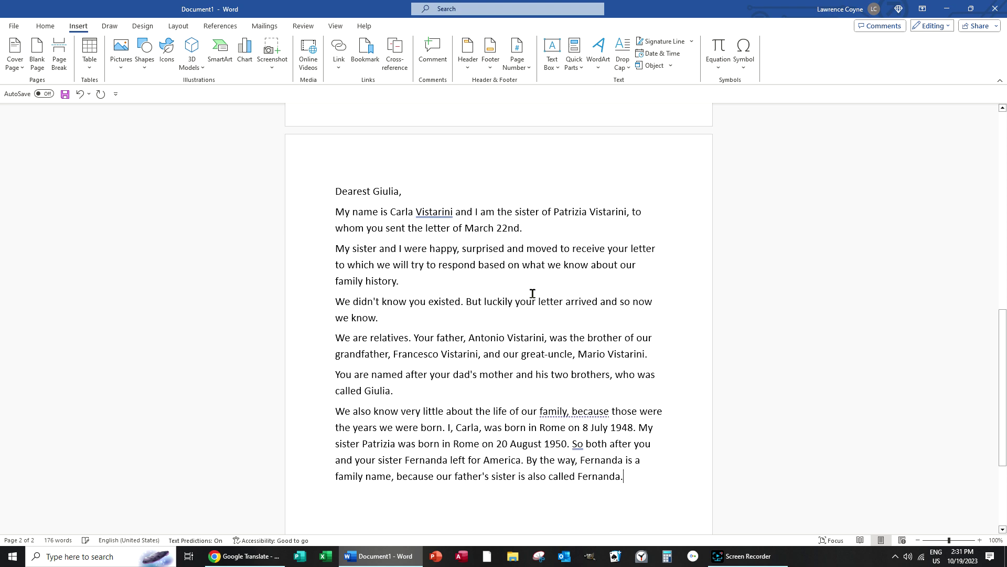
pyautogui.scroll(-2, 570, 319)
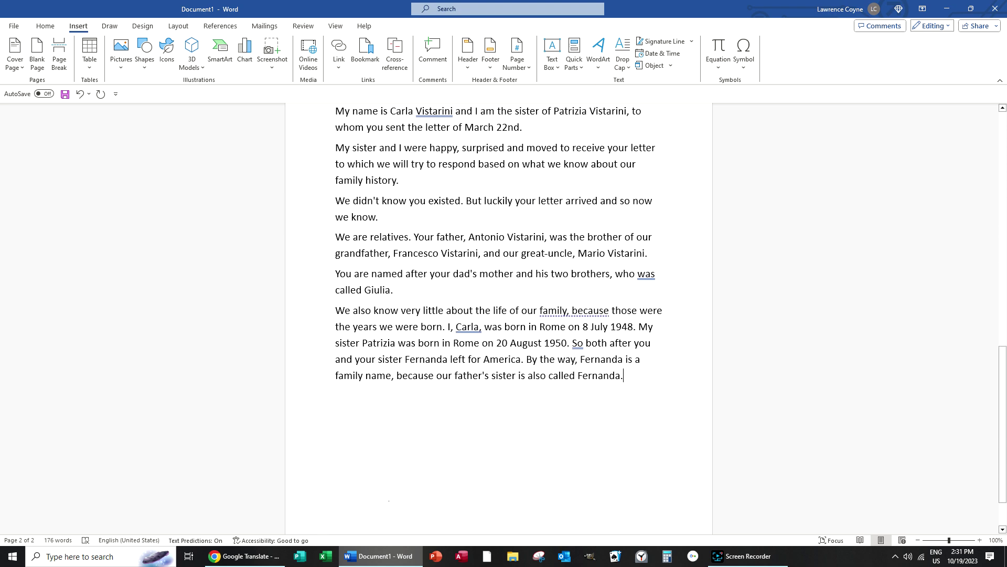
pyautogui.scroll(13, 385, 452)
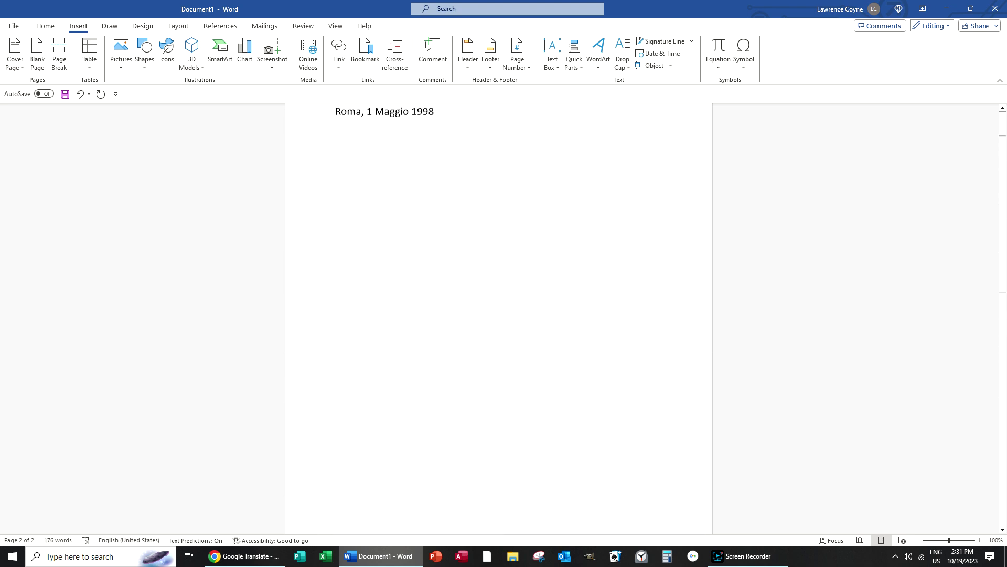
pyautogui.scroll(-8, 478, 239)
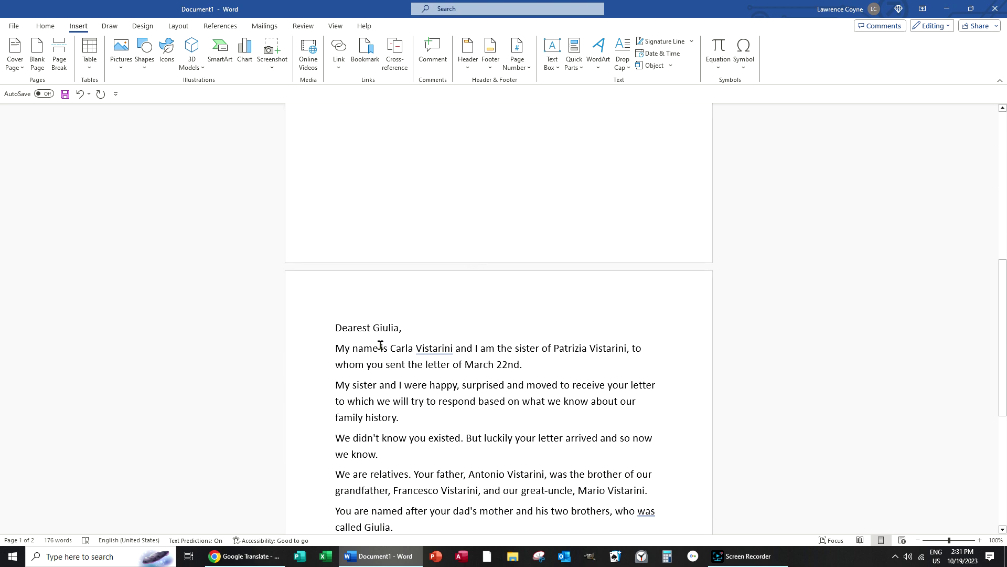
pyautogui.scroll(-1, 381, 345)
pyautogui.scroll(1, 490, 52)
pyautogui.scroll(3, 485, 160)
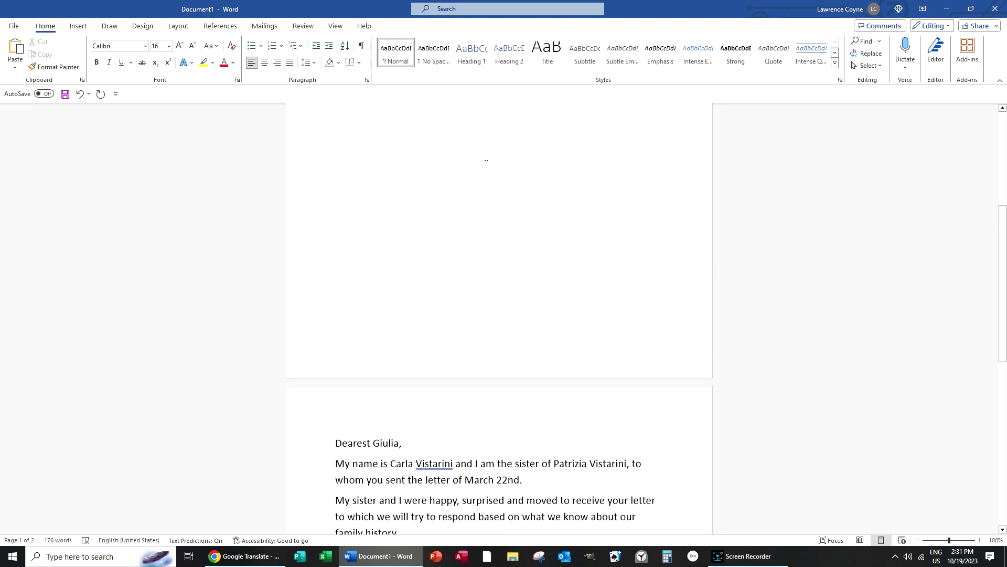
pyautogui.scroll(-4, 487, 221)
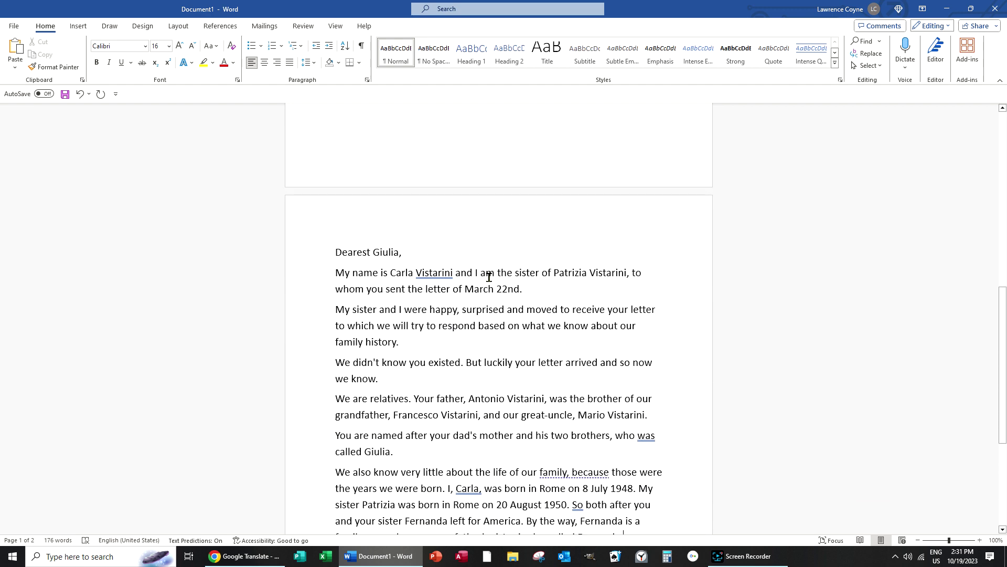
pyautogui.scroll(-3, 472, 284)
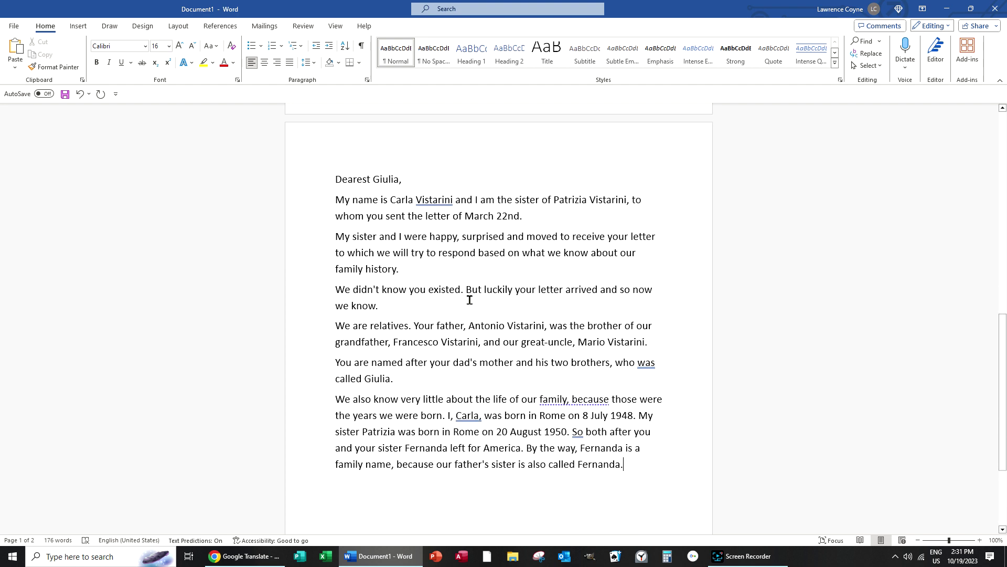
pyautogui.scroll(-1, 289, 211)
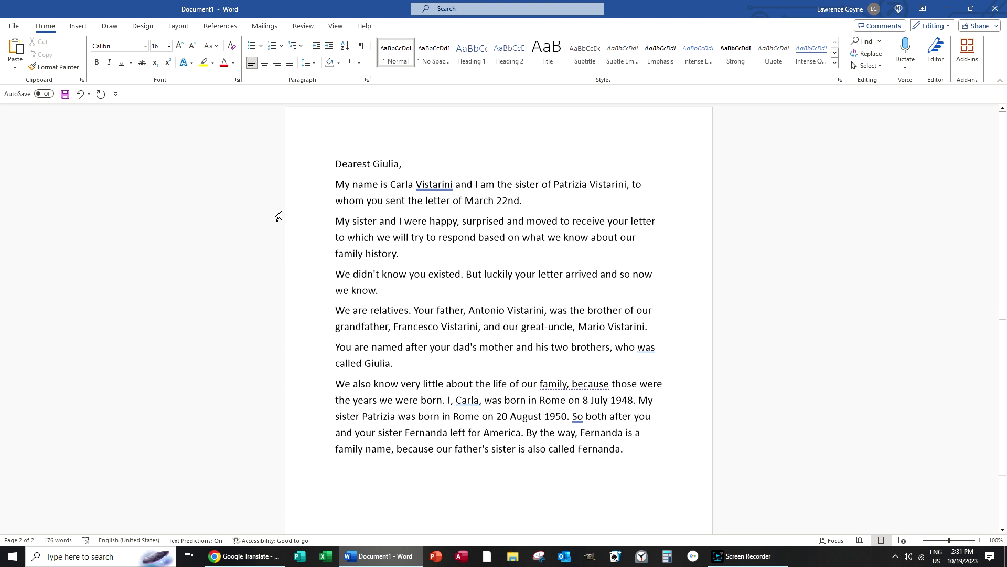
pyautogui.scroll(3, 279, 215)
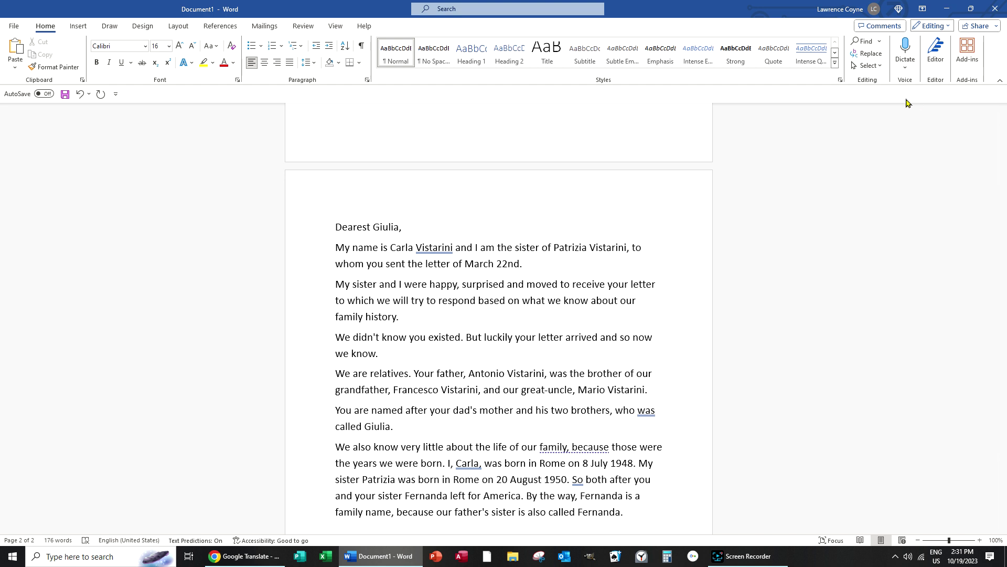
pyautogui.click(749, 556)
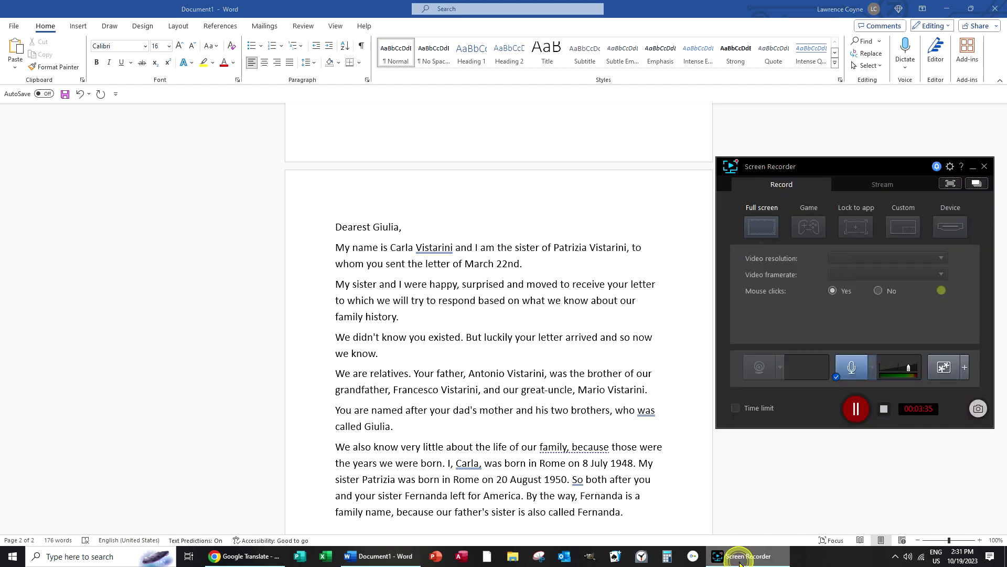